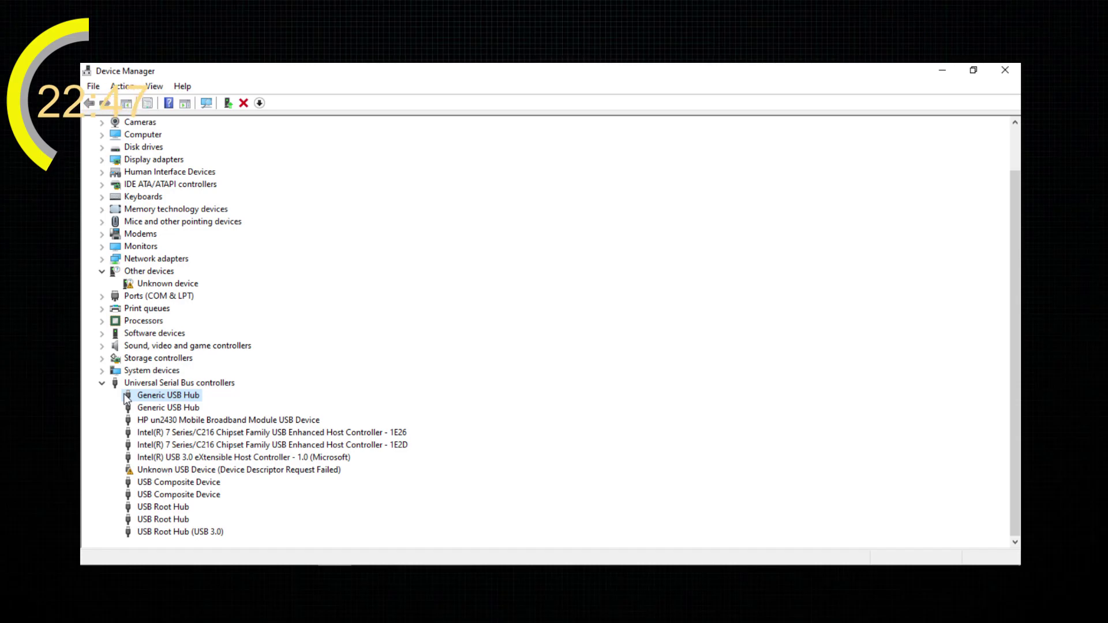
# - Uninstall the Unknown USB Device (Device Descriptor Request Failed) from the Universal Serial Bus controllers
pyautogui.click(129, 473)
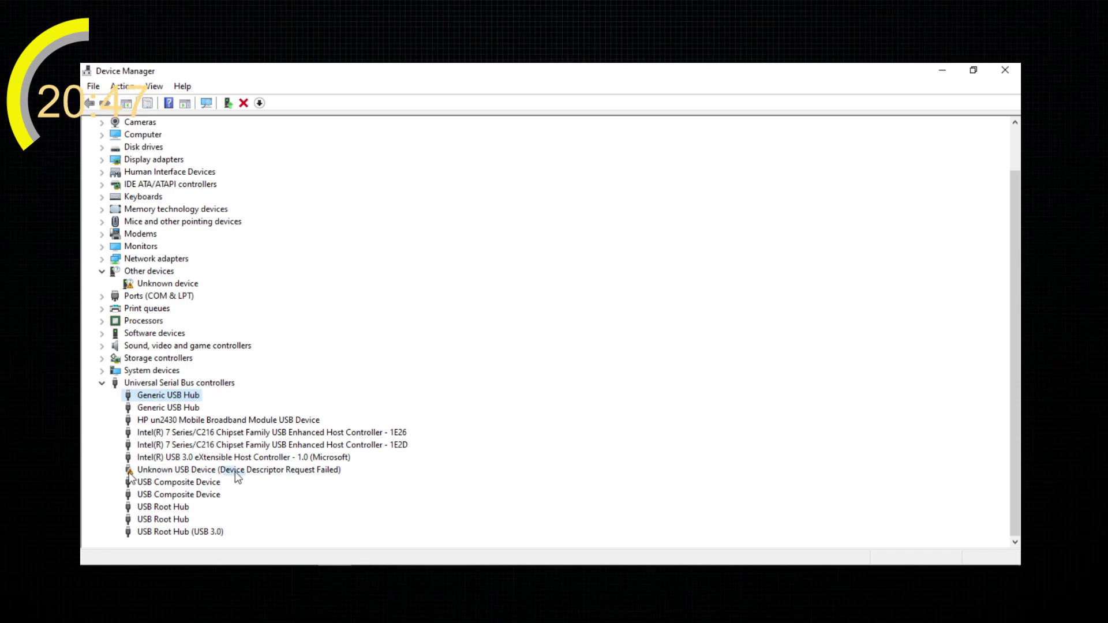
pyautogui.click(211, 469)
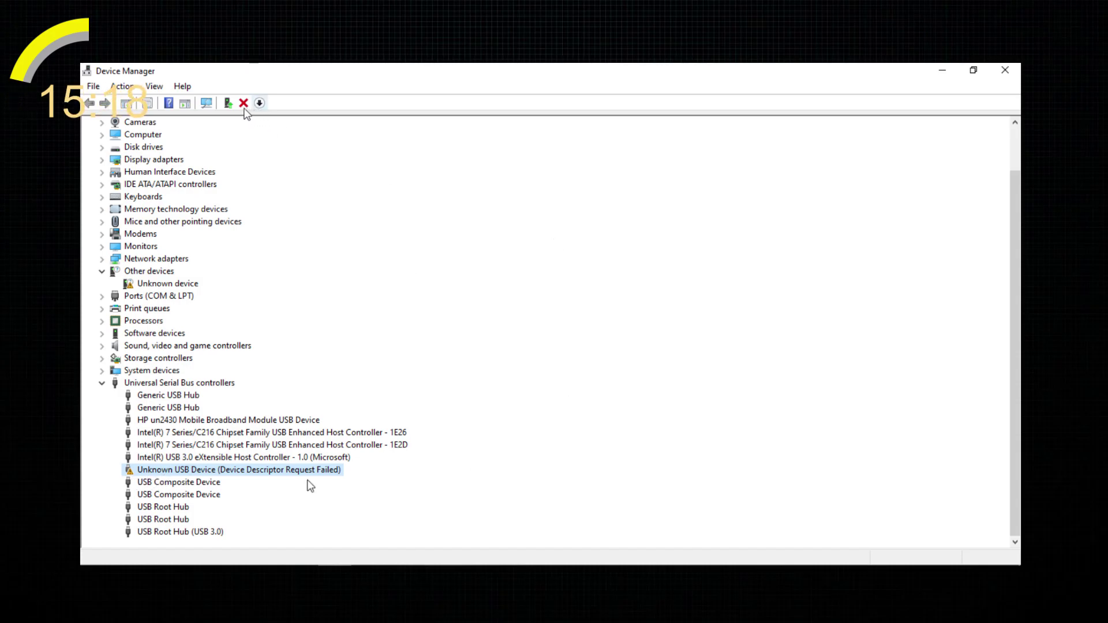
pyautogui.click(244, 104)
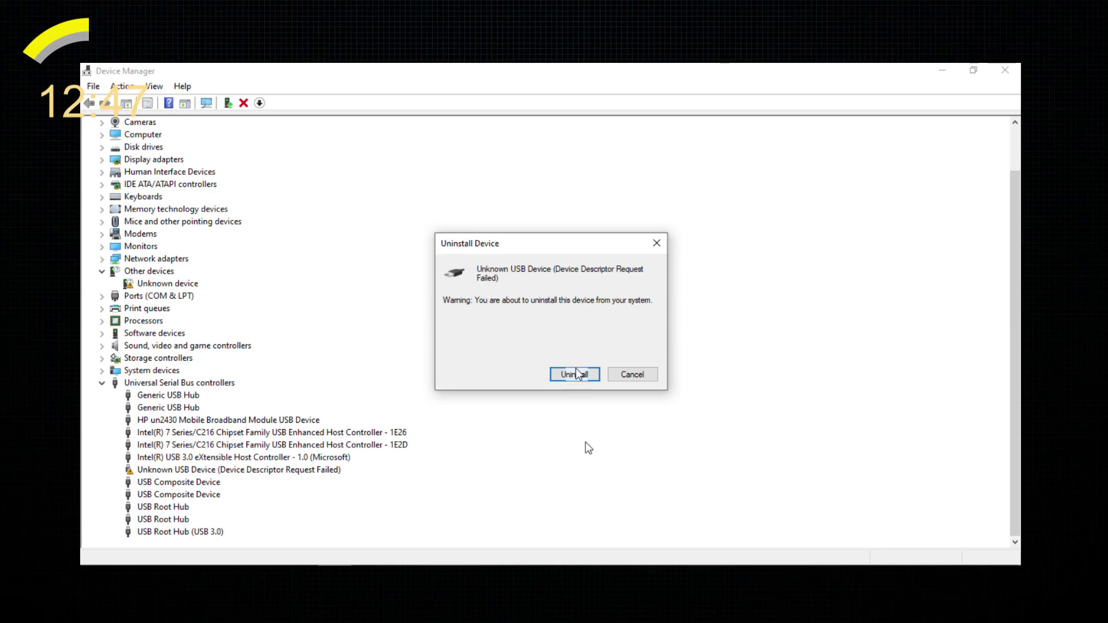
pyautogui.press('Return')
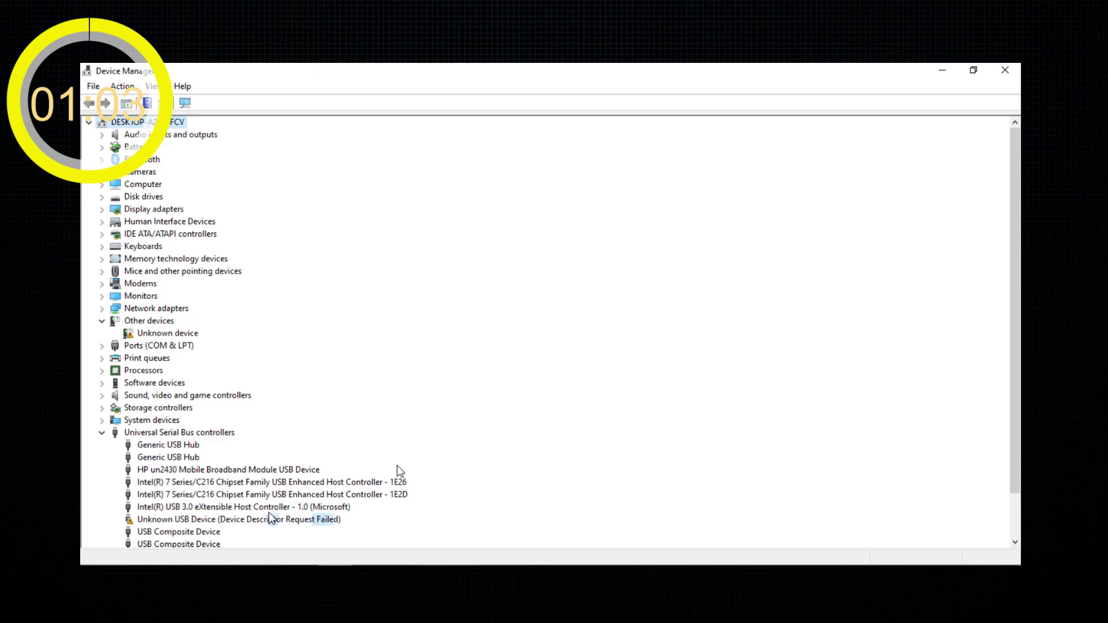
# - Start a manual driver update for the Unknown USB Device and bring up the list of available drivers on the computer
pyautogui.click(199, 517)
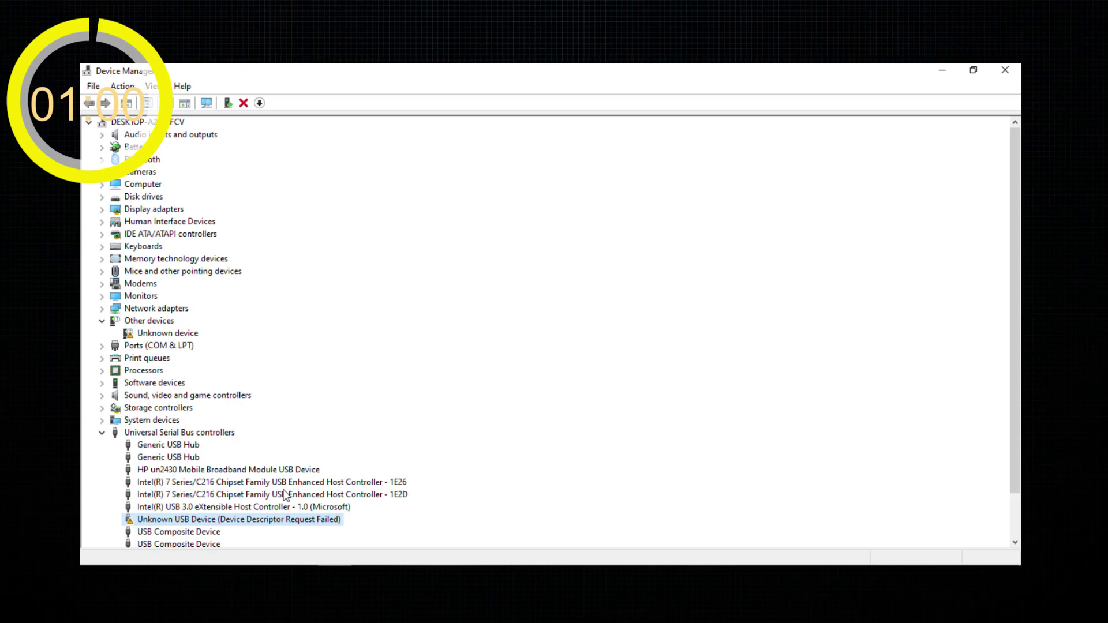
pyautogui.doubleClick(278, 518)
pyautogui.click(468, 190)
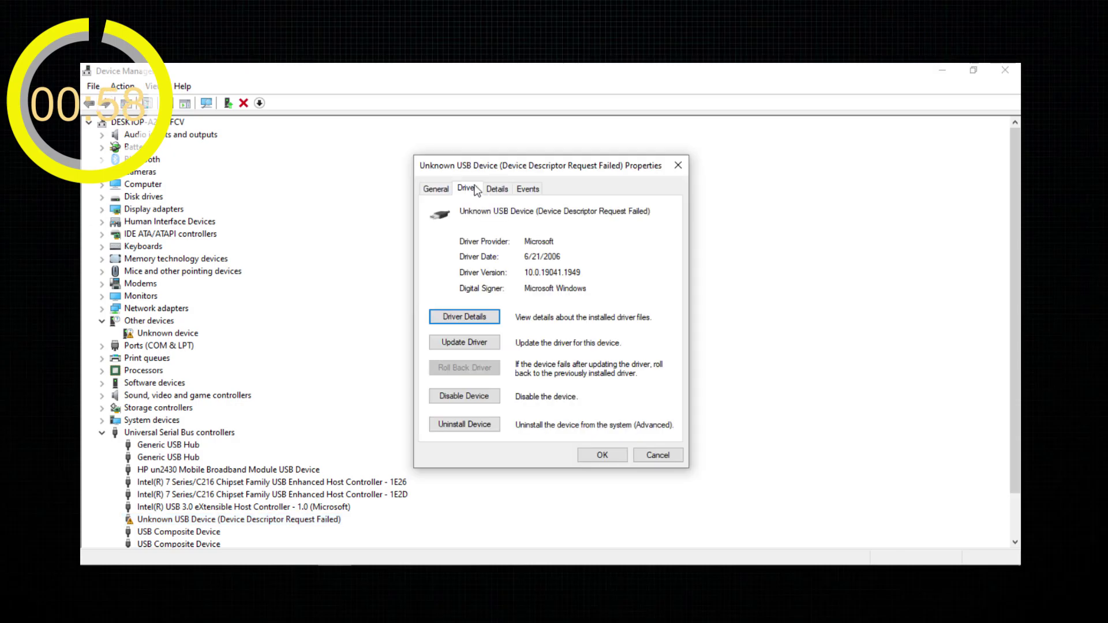
pyautogui.click(469, 342)
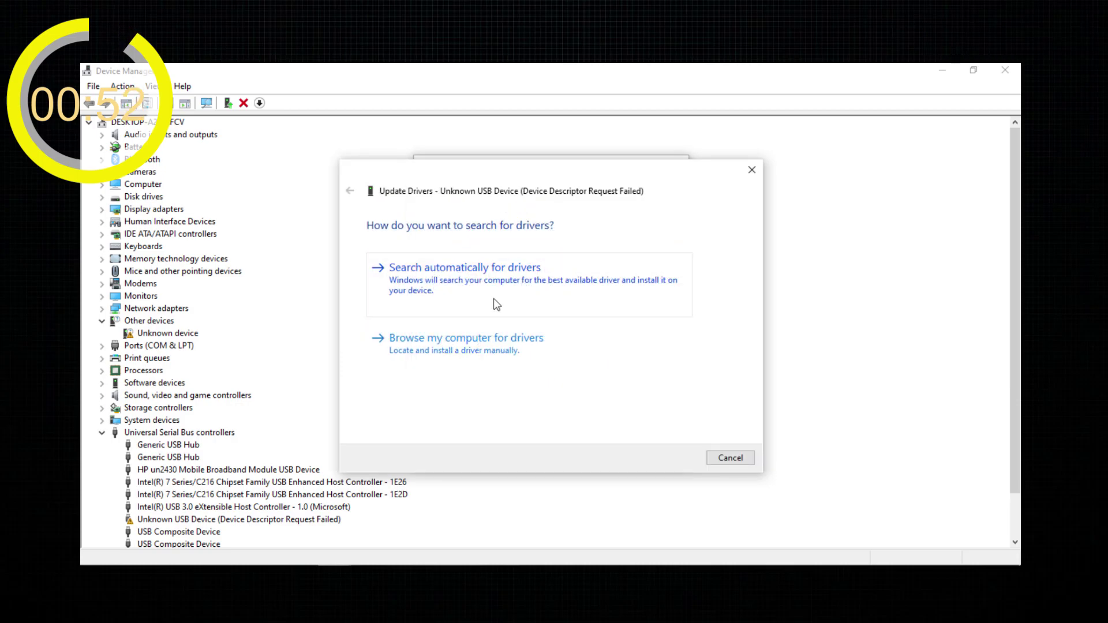
pyautogui.click(503, 359)
pyautogui.click(472, 388)
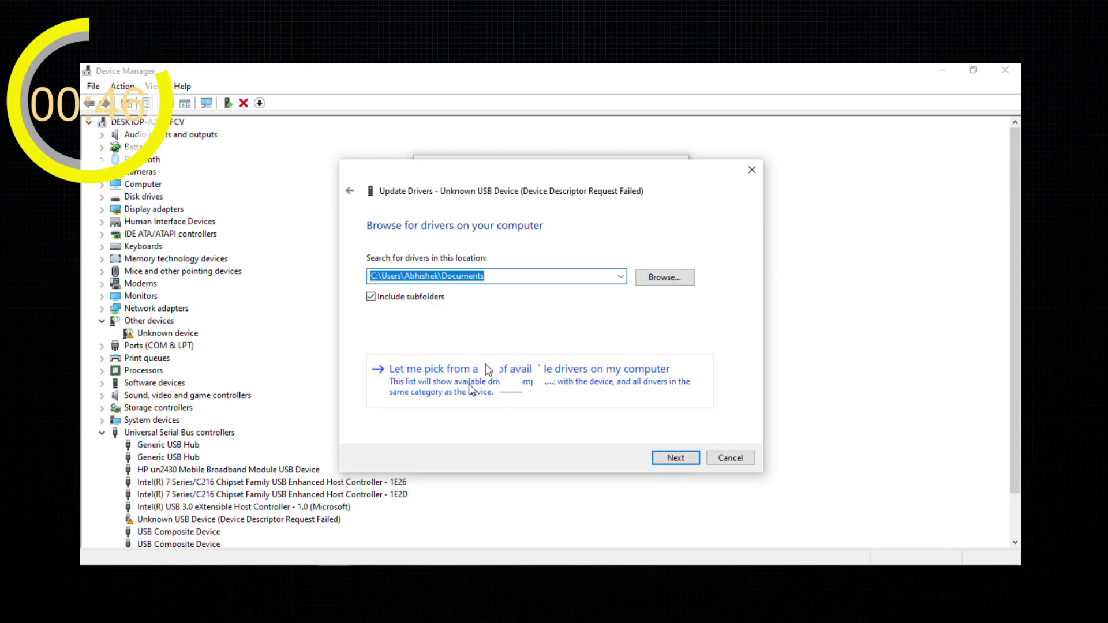
# - Include non-compatible hardware in the driver list and install the Generic USB Hub model from the (Generic USB Hub) manufacturer
pyautogui.click(370, 306)
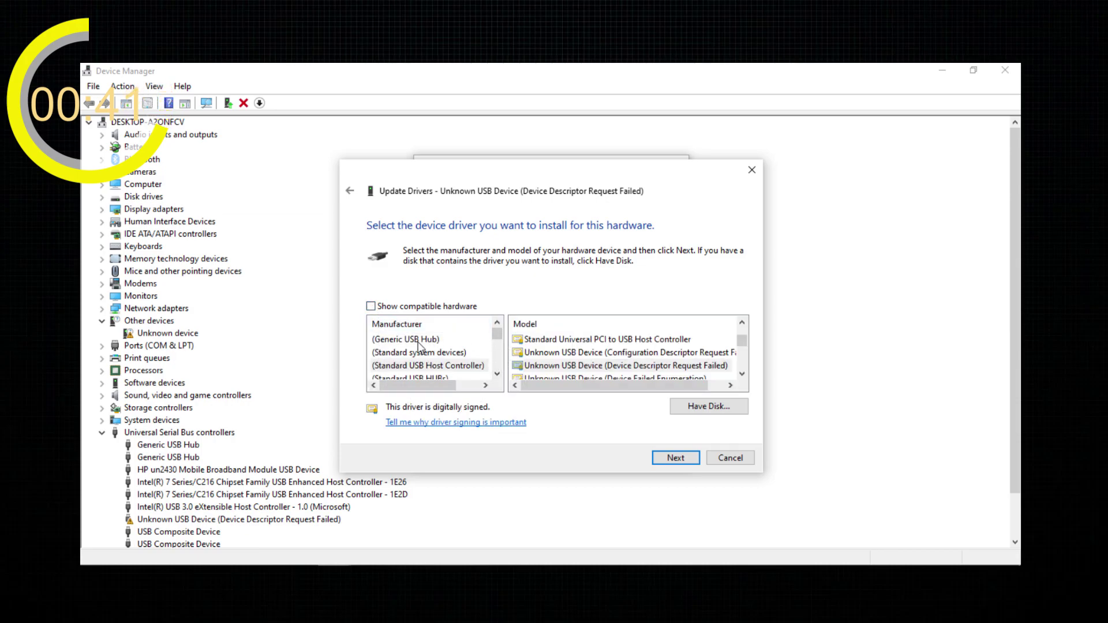
pyautogui.click(439, 342)
pyautogui.click(519, 344)
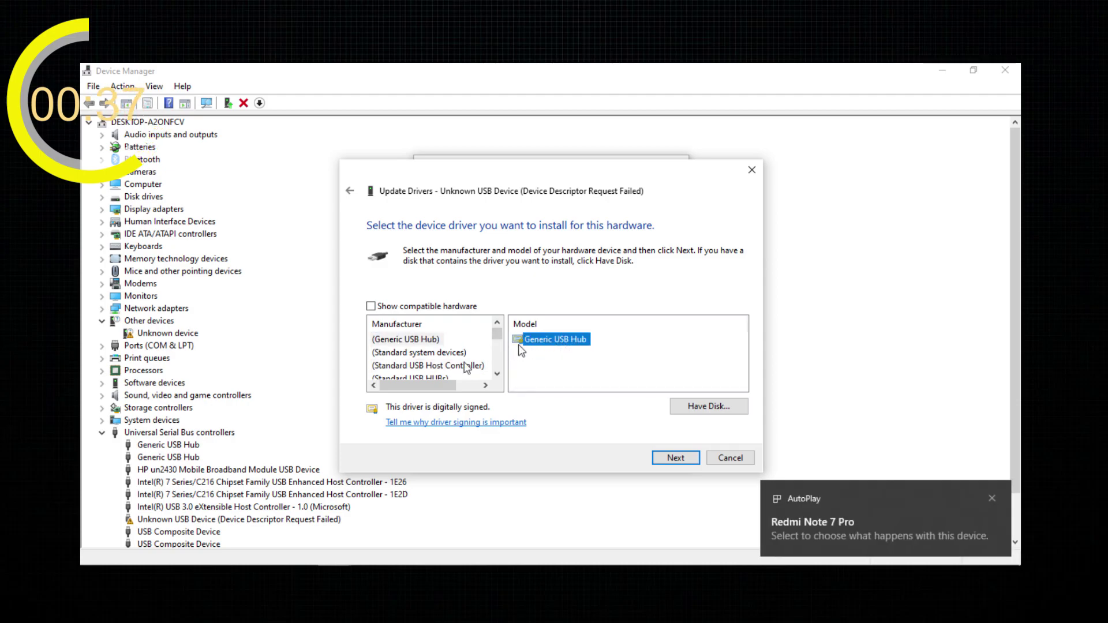
pyautogui.click(675, 458)
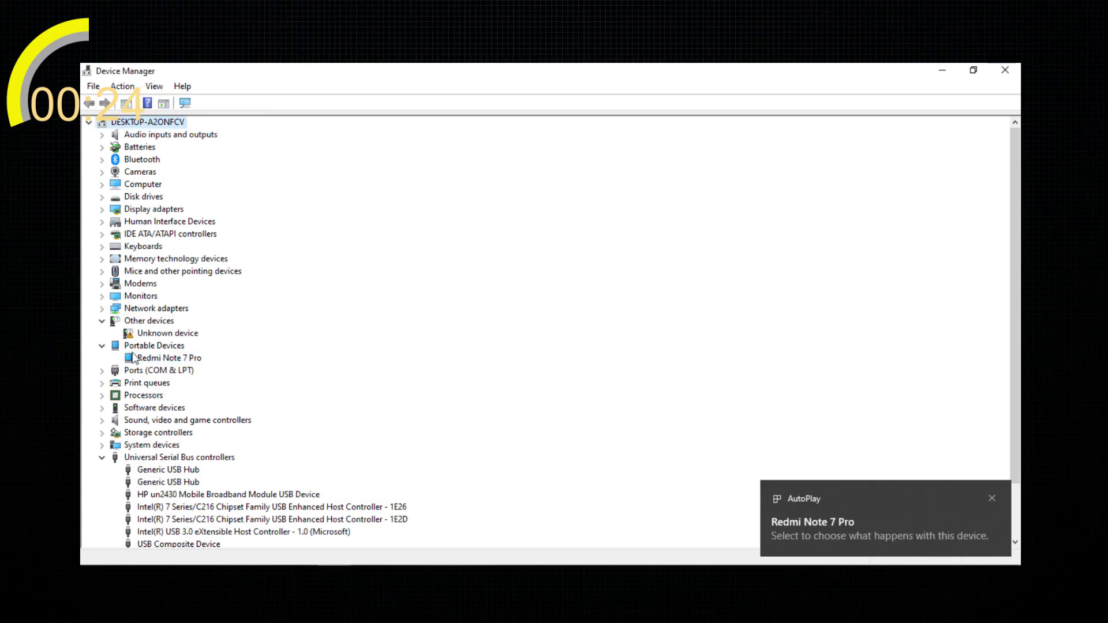
# - Check the Redmi Note 7 Pro under Portable Devices and look at its contents in This PC
pyautogui.click(132, 358)
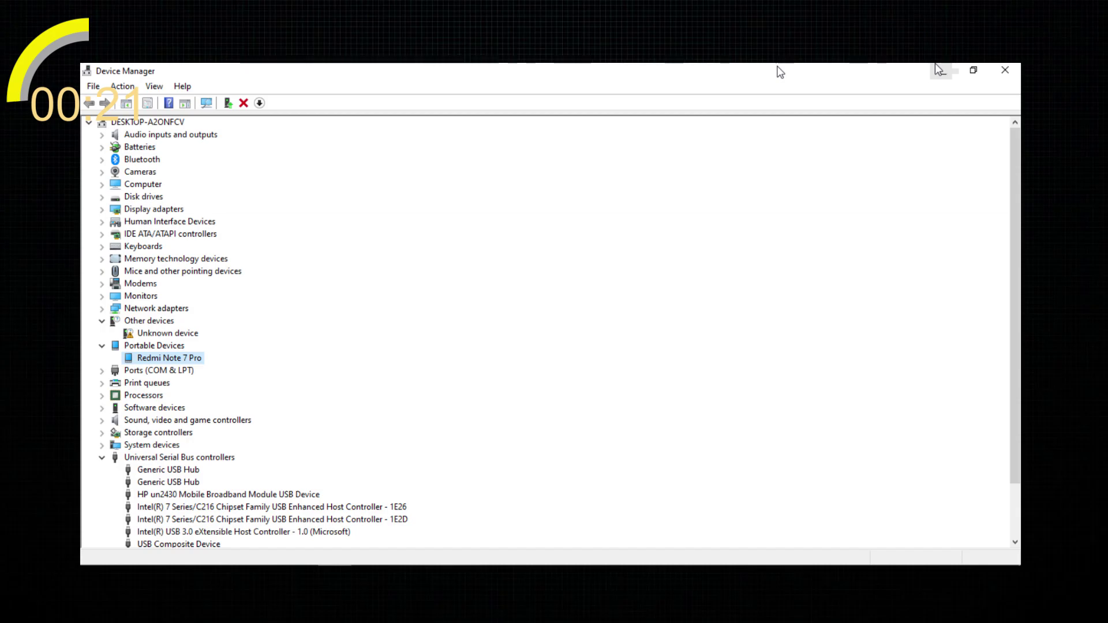
pyautogui.click(941, 70)
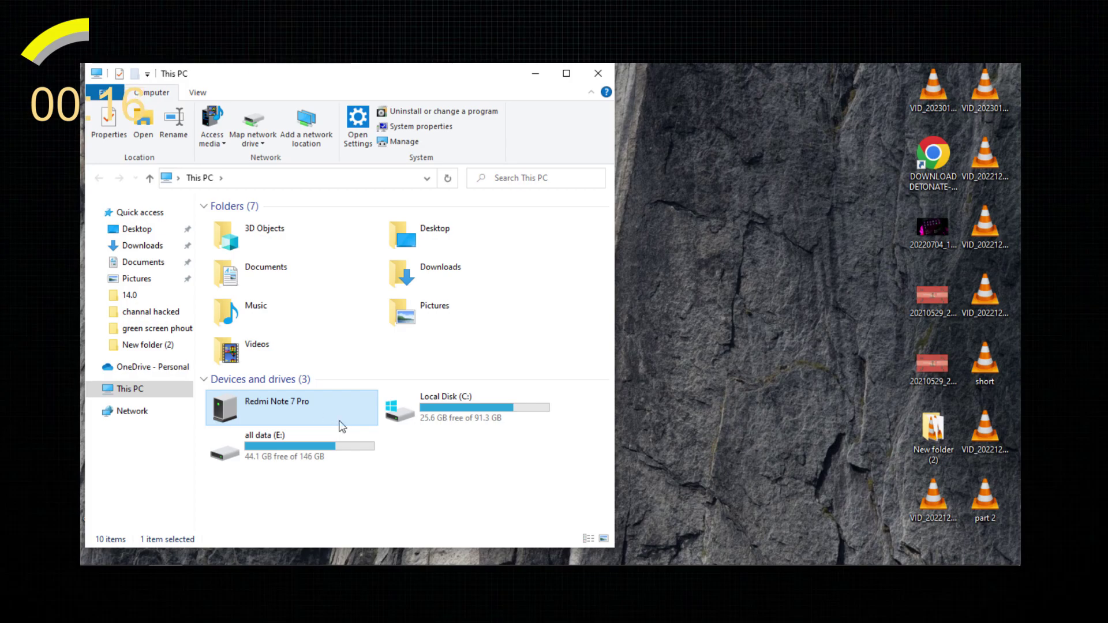
pyautogui.doubleClick(316, 416)
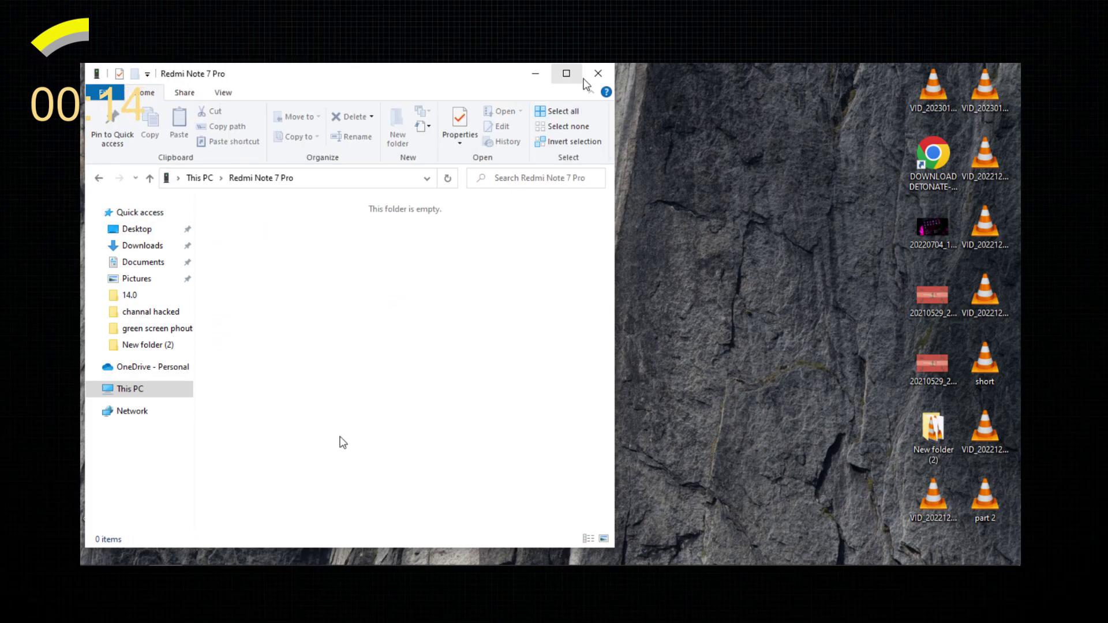
pyautogui.click(598, 73)
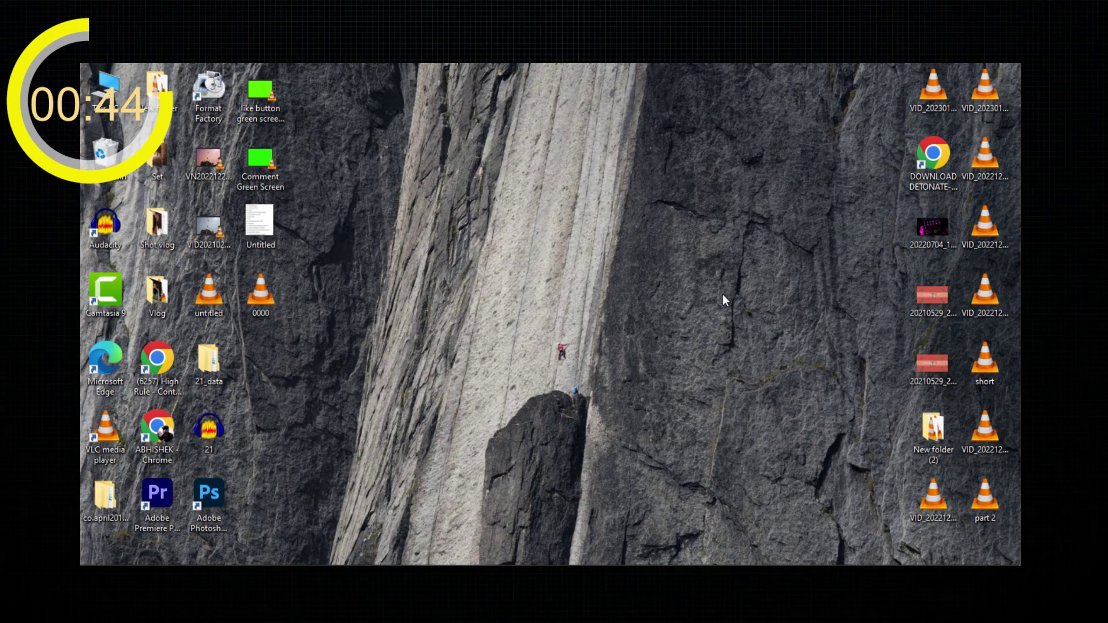
# - Open the System and Security section of Control Panel
pyautogui.press('super')
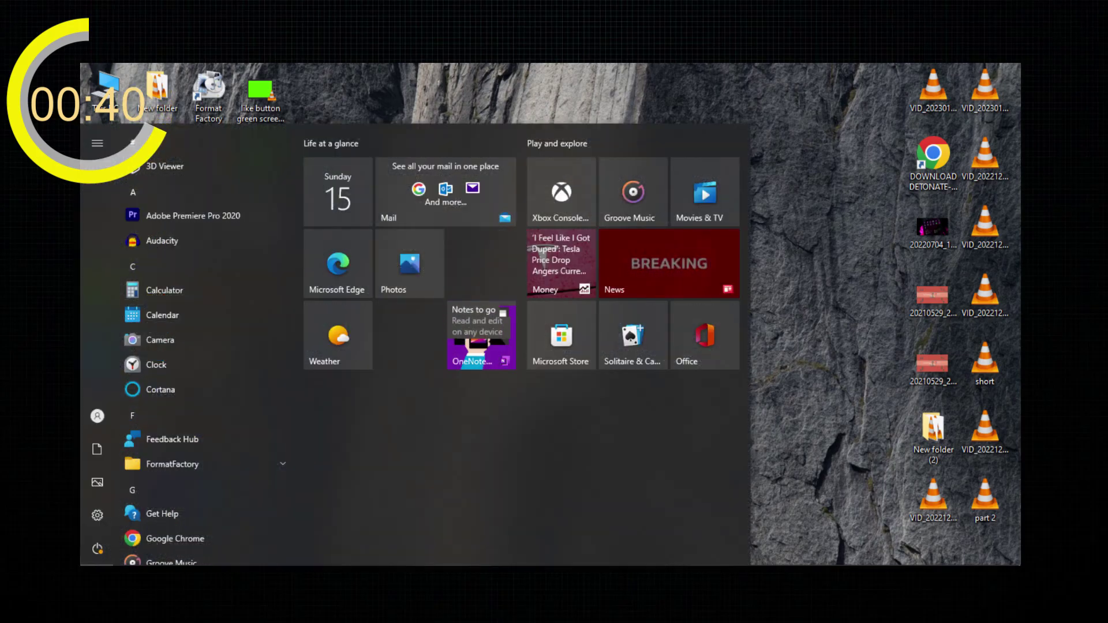
pyautogui.press('super')
pyautogui.press('super')
pyautogui.click(210, 210)
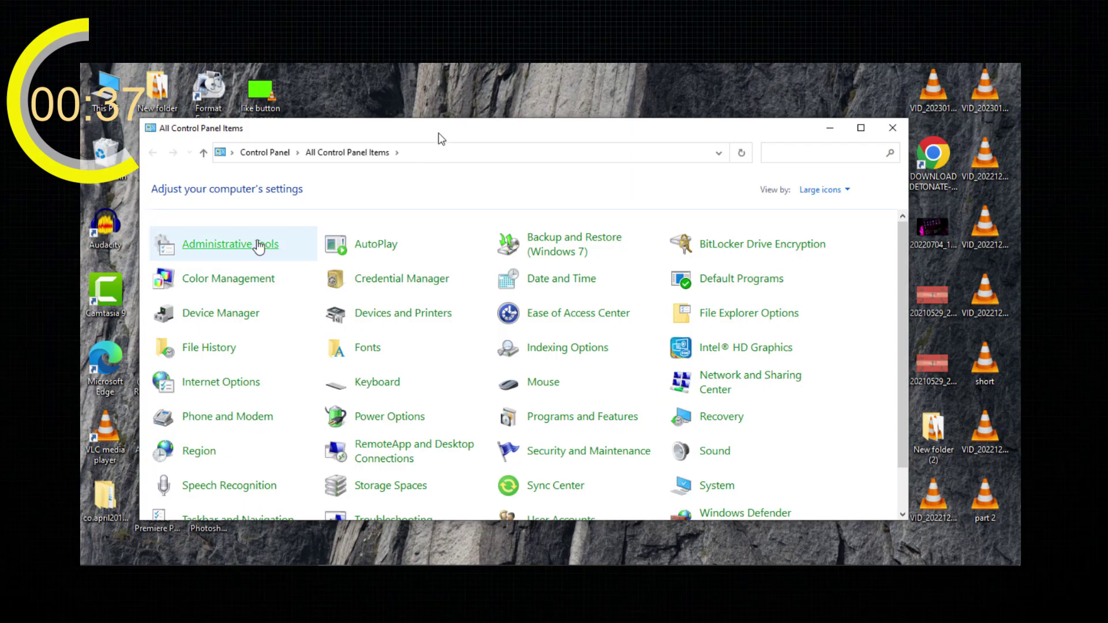
pyautogui.moveTo(438, 134); pyautogui.dragTo(455, 64)
pyautogui.click(939, 131)
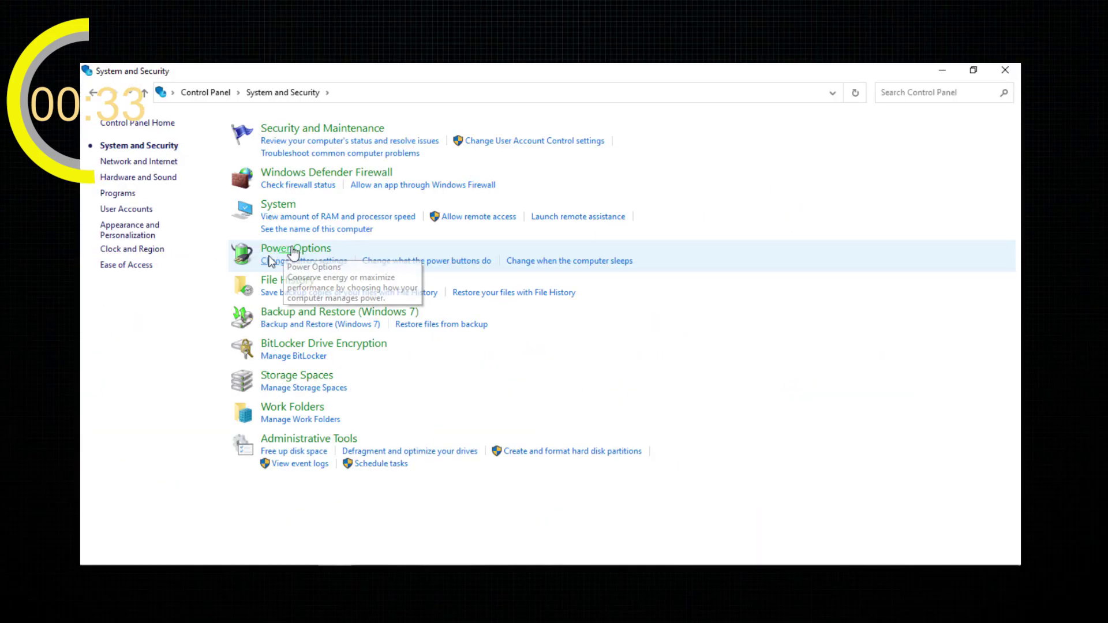
# - Open the advanced power settings of the Balanced plan from Power Options
pyautogui.click(270, 262)
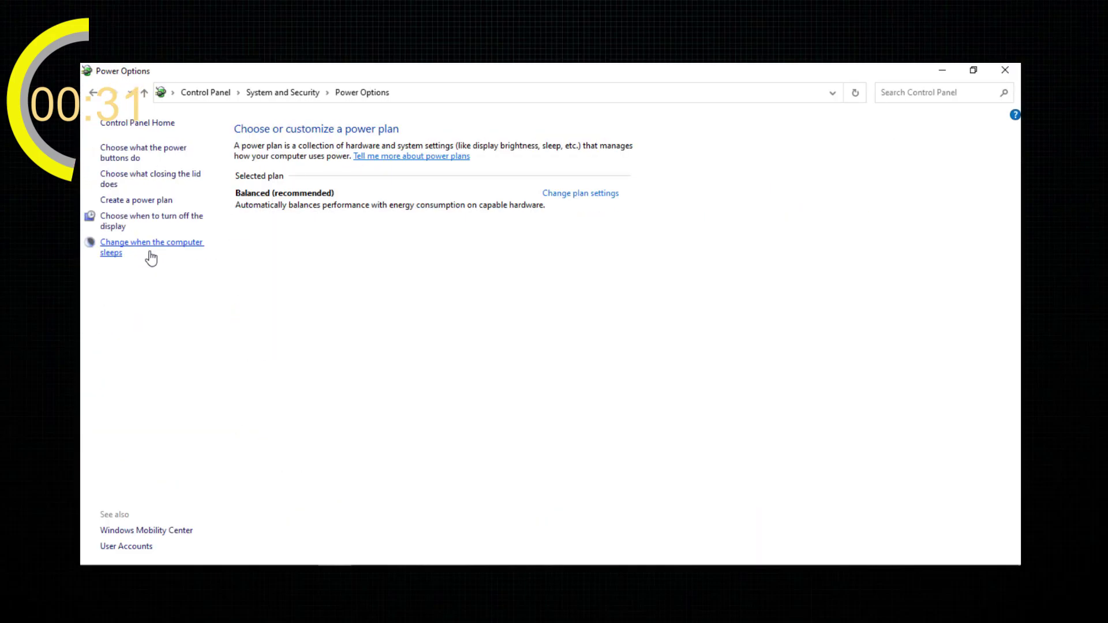
pyautogui.click(152, 252)
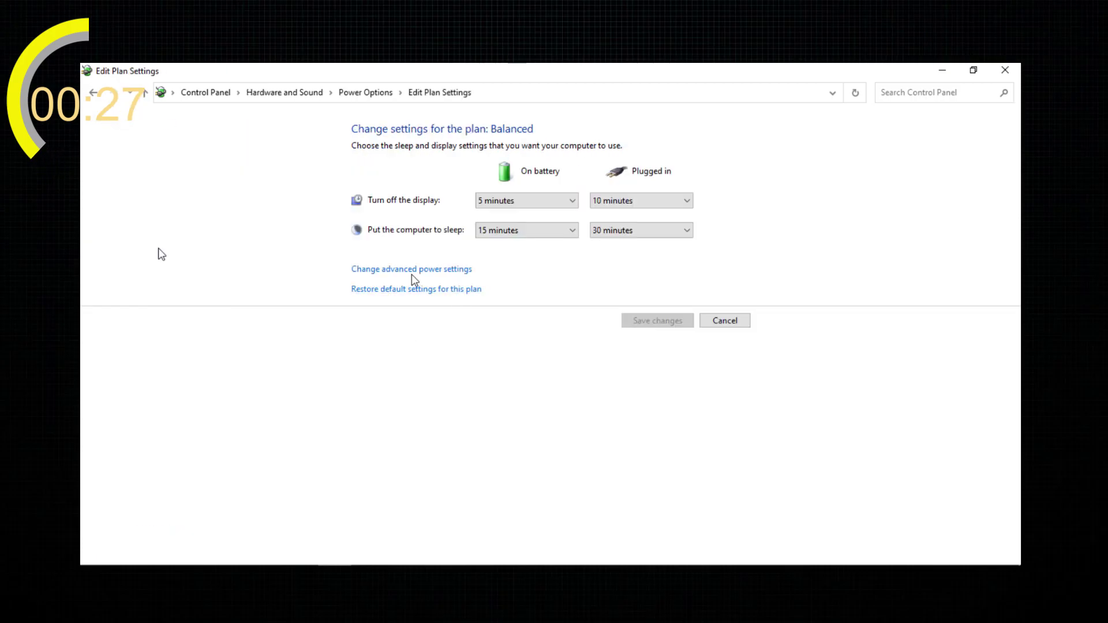
pyautogui.click(421, 271)
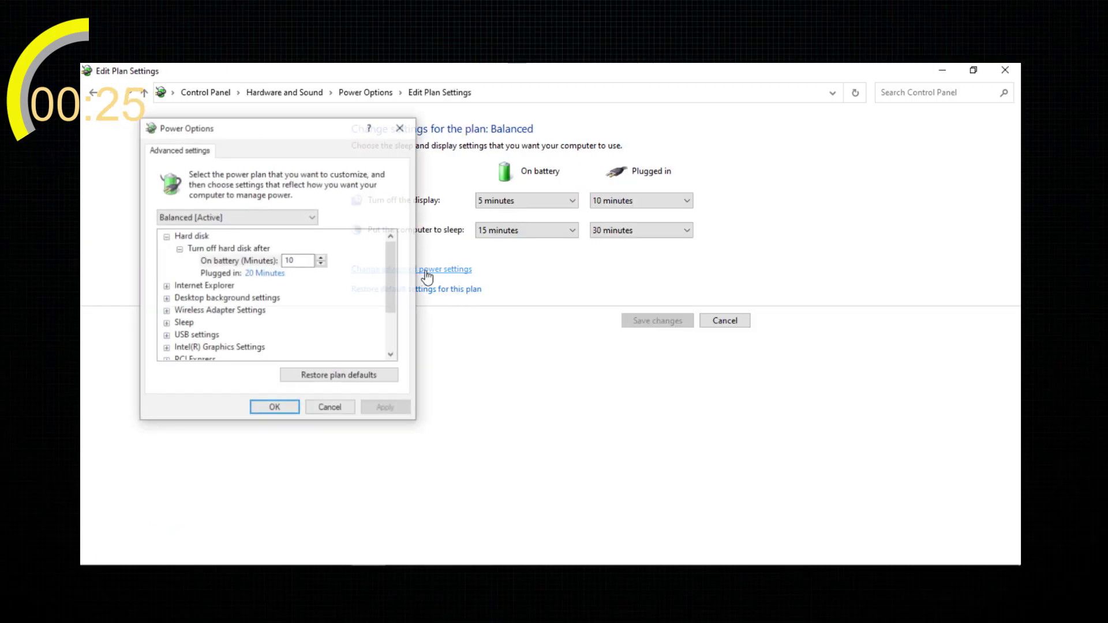
# - Set USB selective suspend to Disabled both on battery and plugged in, then save the power settings and close the plan window
pyautogui.click(166, 336)
pyautogui.moveTo(390, 297); pyautogui.dragTo(392, 307)
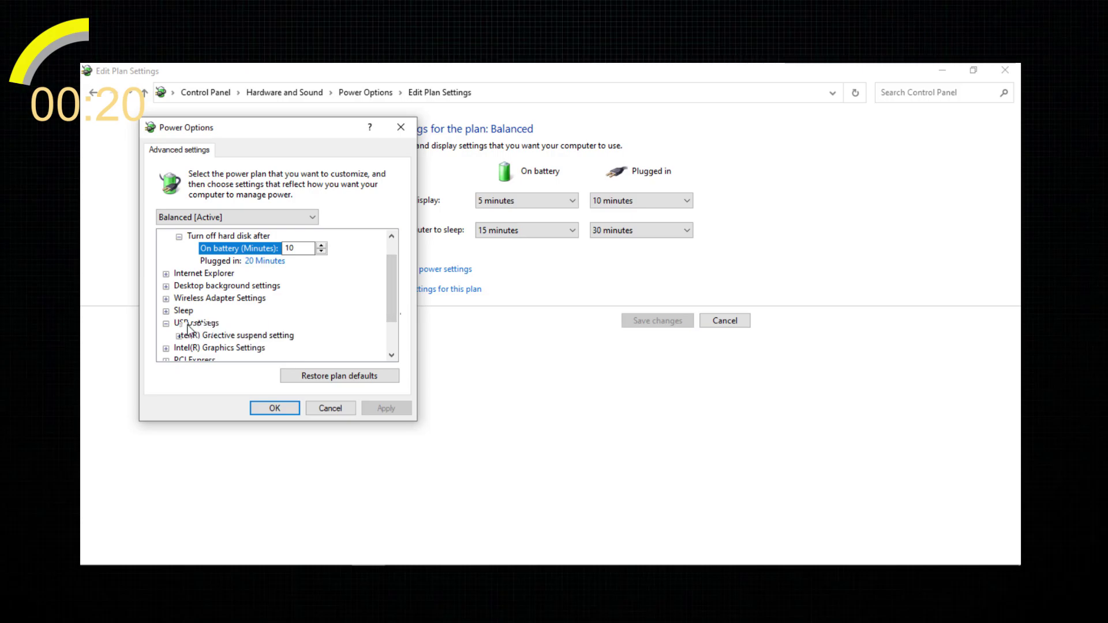
pyautogui.scroll(-1, 181, 330)
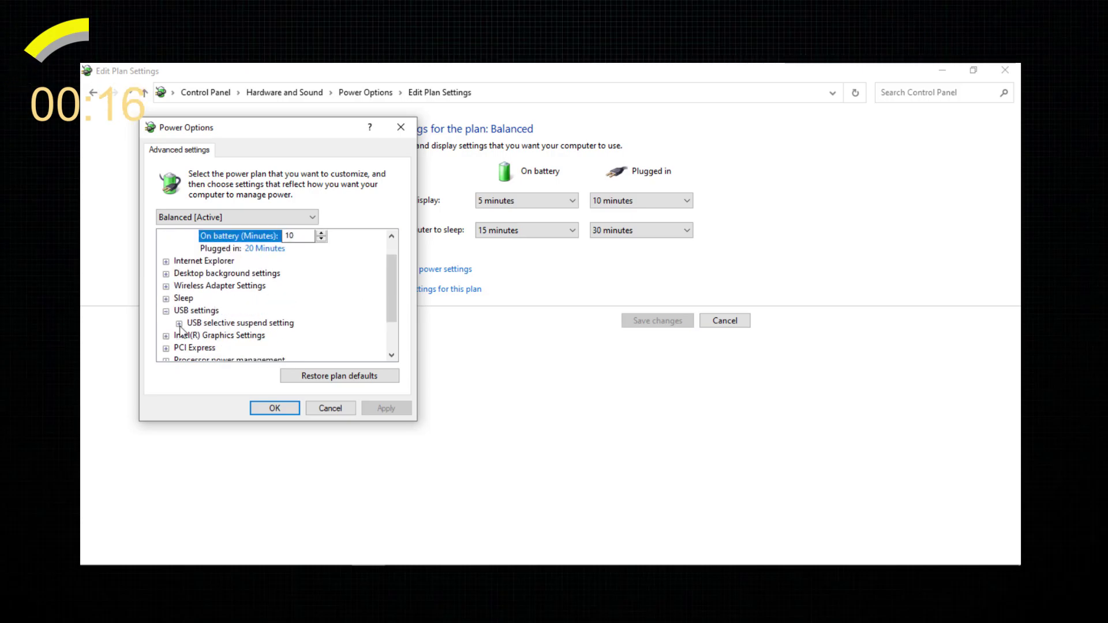
pyautogui.click(179, 324)
pyautogui.click(220, 322)
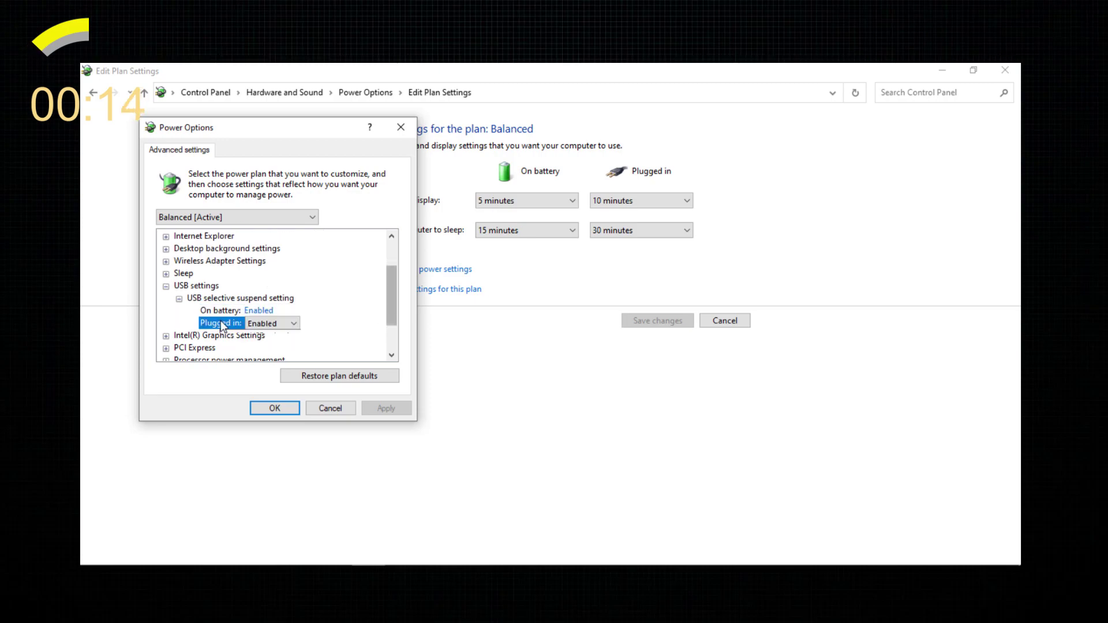
pyautogui.click(266, 311)
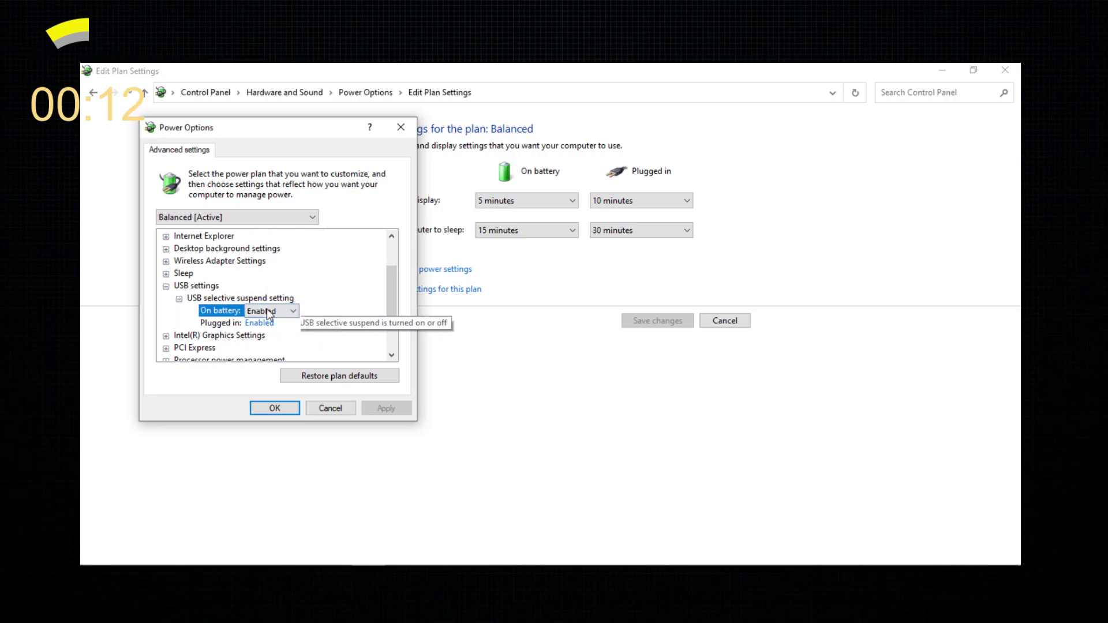
pyautogui.click(274, 312)
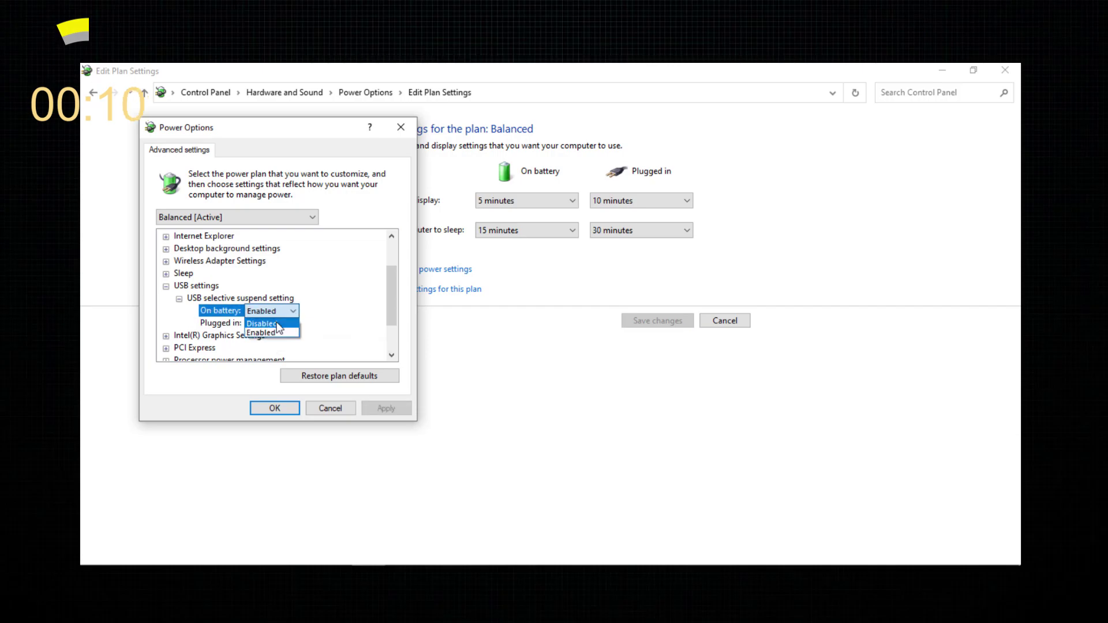
pyautogui.click(265, 323)
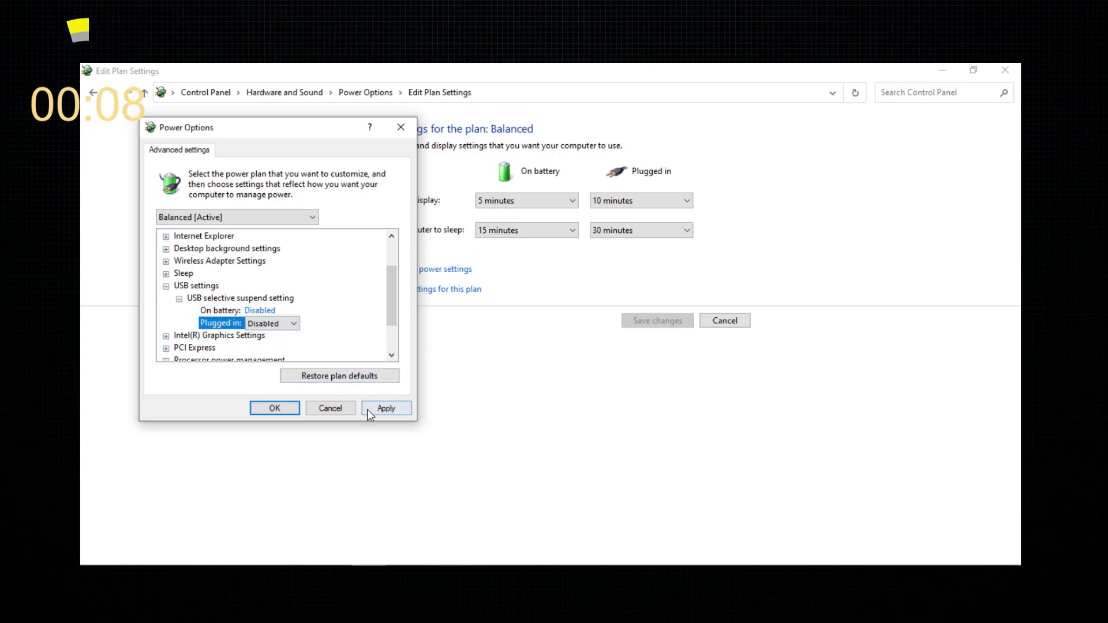
pyautogui.click(283, 410)
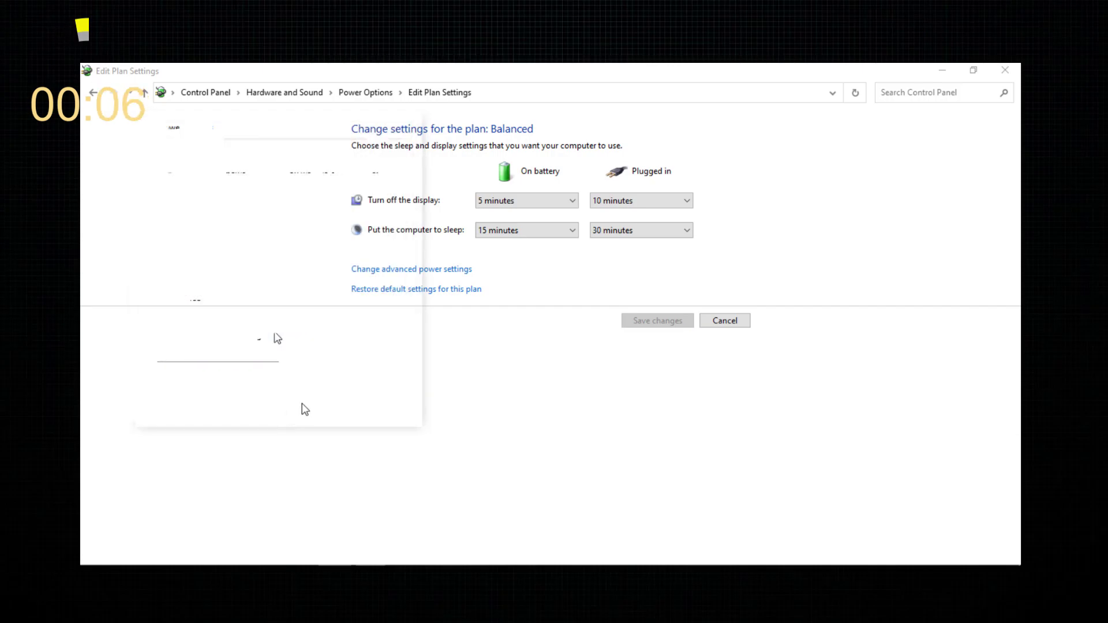
pyautogui.click(1008, 71)
# - Open the Update & Security section of Windows Settings
pyautogui.rightClick(628, 156)
pyautogui.click(668, 193)
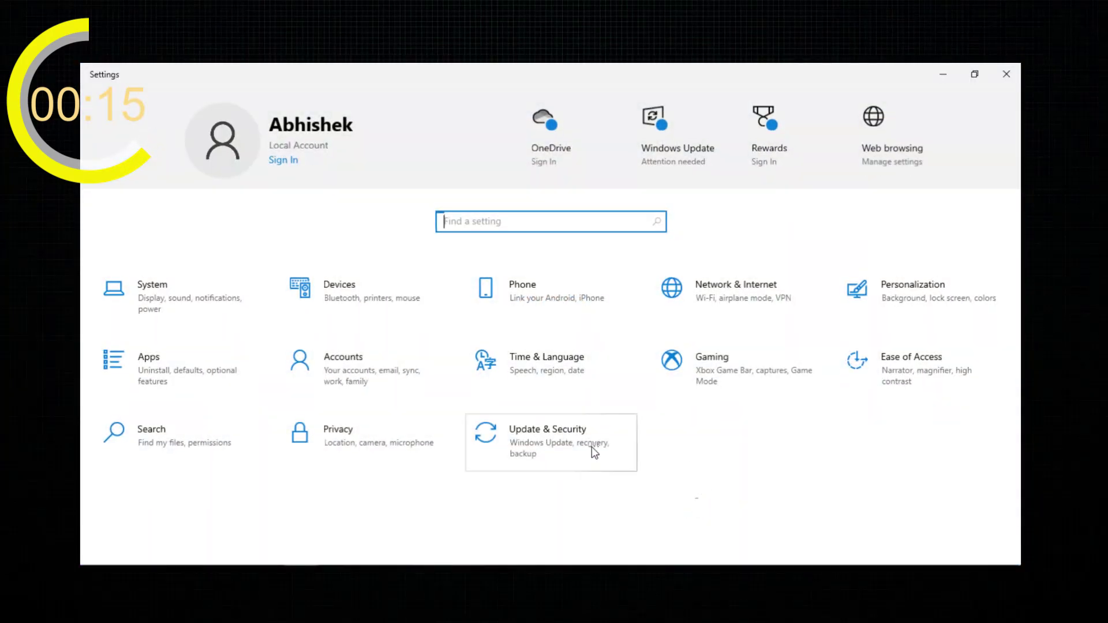
pyautogui.click(549, 453)
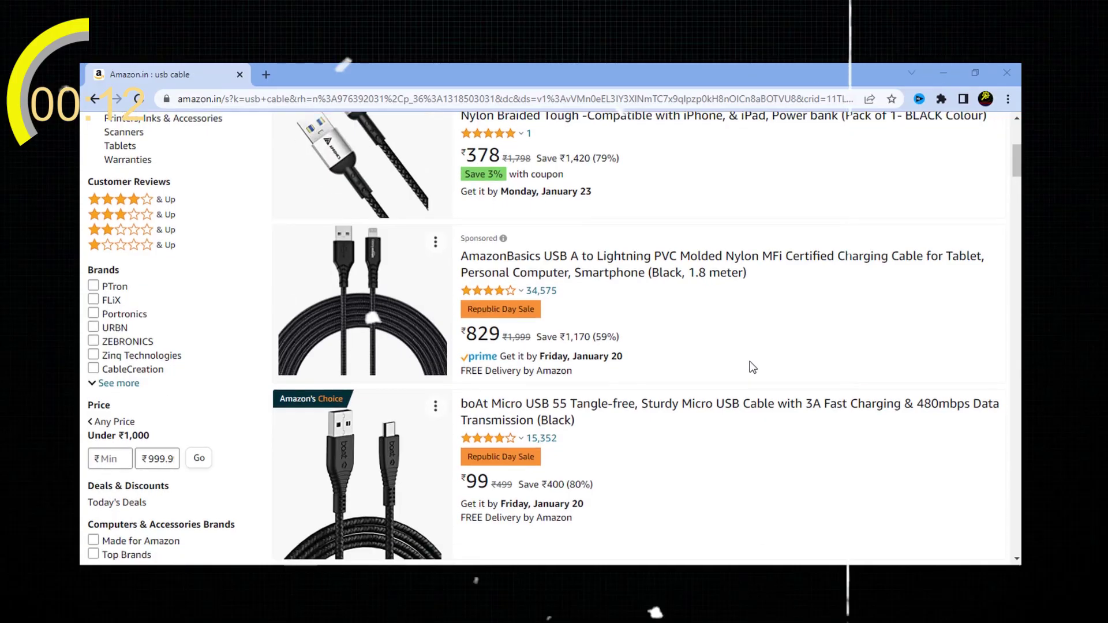
# - Switch to Chrome and browse the Amazon.in listings for USB cables and computer mice
pyautogui.scroll(-5, 751, 366)
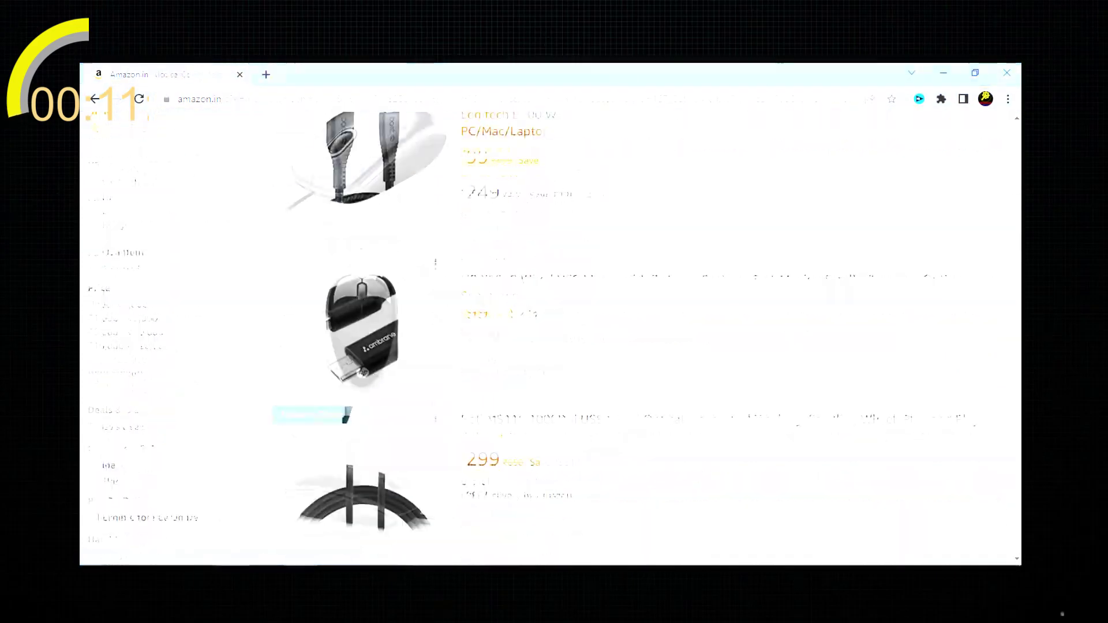
pyautogui.scroll(-5, 757, 324)
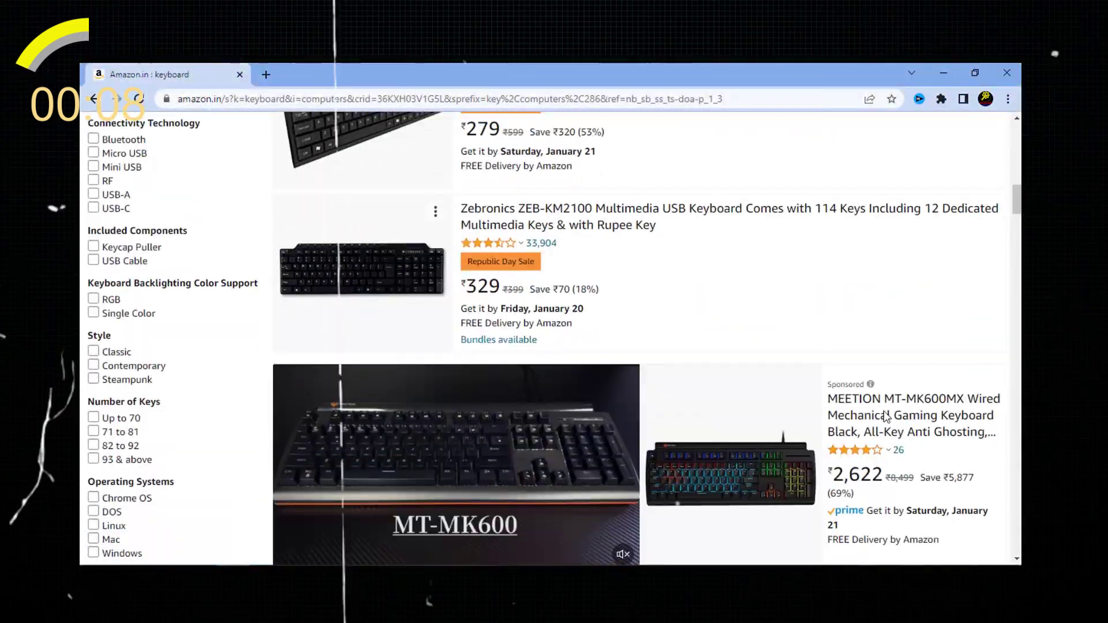
pyautogui.scroll(-1, 884, 411)
pyautogui.scroll(5, 885, 411)
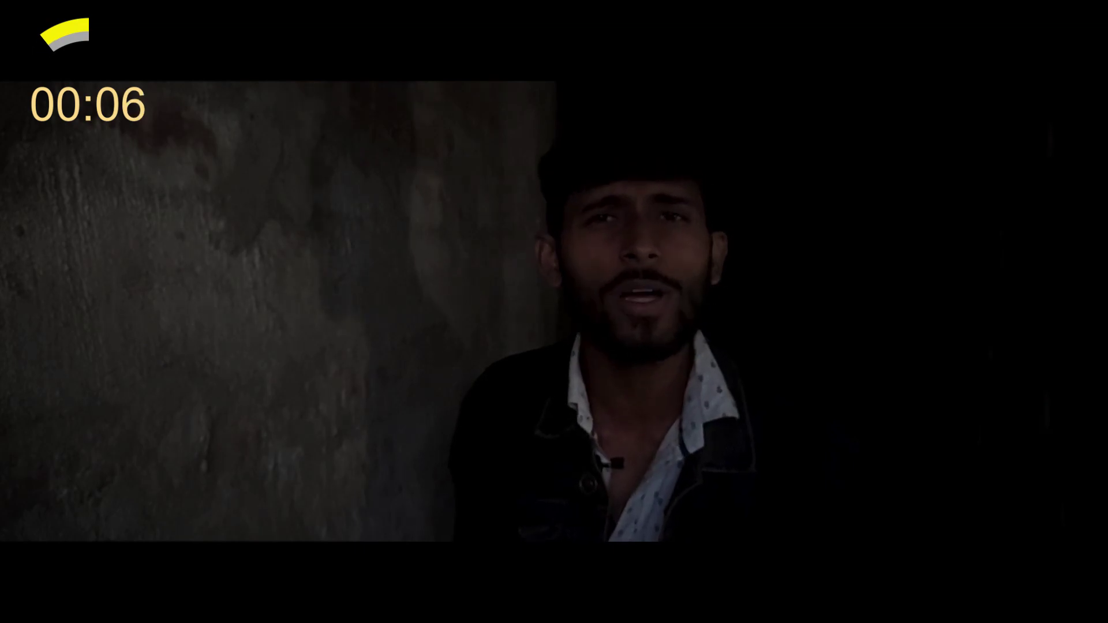